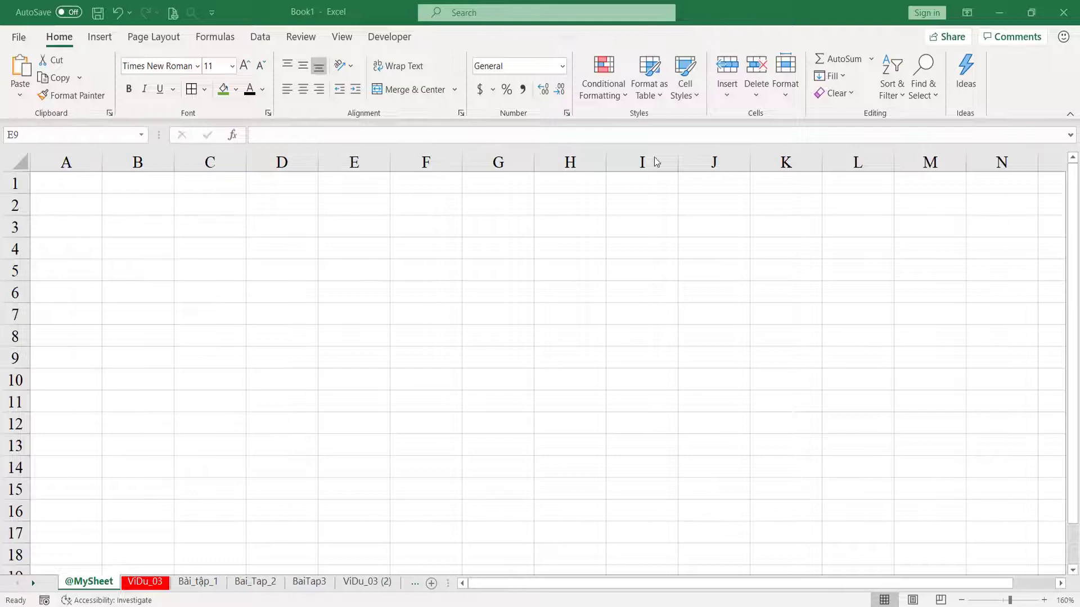
Zoom the worksheet out to 100%
{"action": "left_click", "coordinate": [853, 470]}
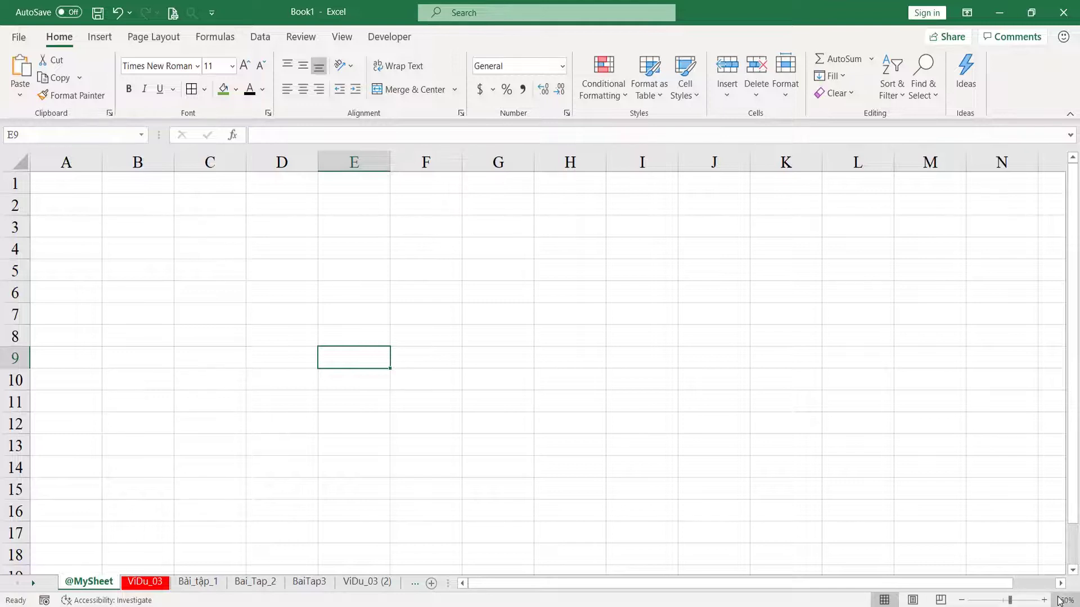
{"action": "left_click", "coordinate": [961, 600]}
{"action": "left_click", "coordinate": [961, 601]}
{"action": "left_click", "coordinate": [961, 600]}
{"action": "left_click", "coordinate": [961, 601]}
{"action": "left_click", "coordinate": [961, 600]}
{"action": "left_click", "coordinate": [961, 601]}
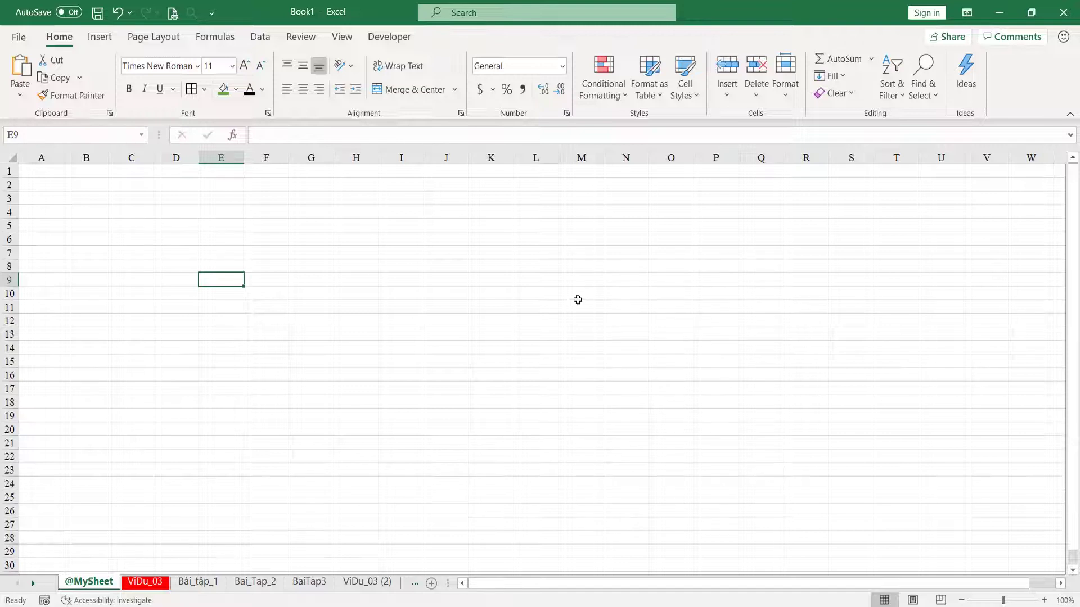
Zoom the worksheet back in to 160%
{"action": "left_click", "coordinate": [1044, 602]}
{"action": "left_click", "coordinate": [1044, 601]}
{"action": "left_click", "coordinate": [1044, 601]}
{"action": "left_click", "coordinate": [1044, 602]}
{"action": "left_click", "coordinate": [1044, 602]}
{"action": "left_click", "coordinate": [1044, 601]}
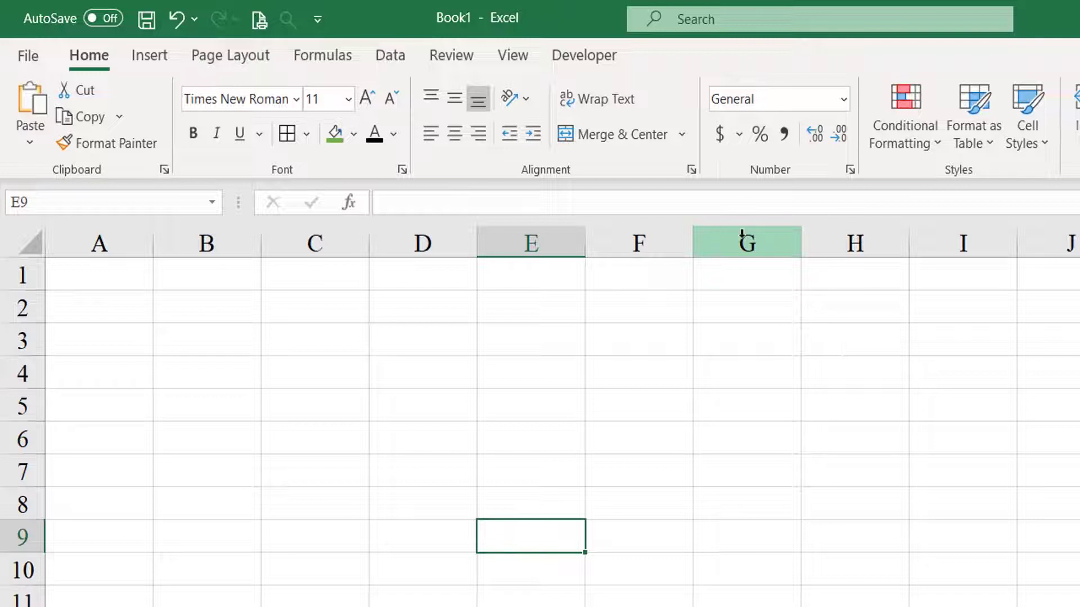
Select the entire columns G, D, B and J one at a time
{"action": "left_click", "coordinate": [774, 238]}
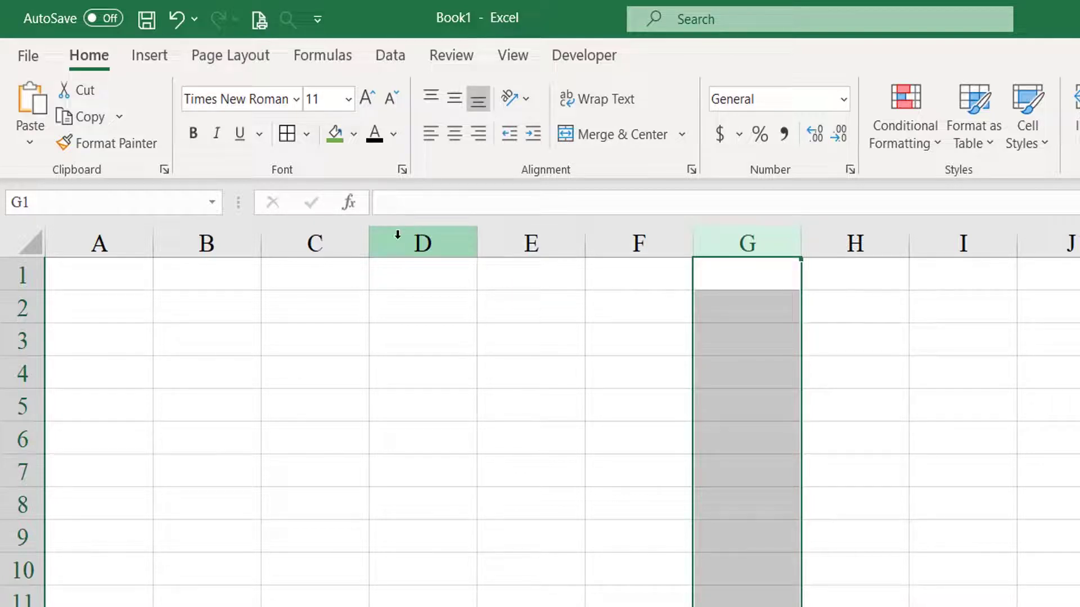
{"action": "left_click", "coordinate": [443, 236]}
{"action": "left_click", "coordinate": [248, 241]}
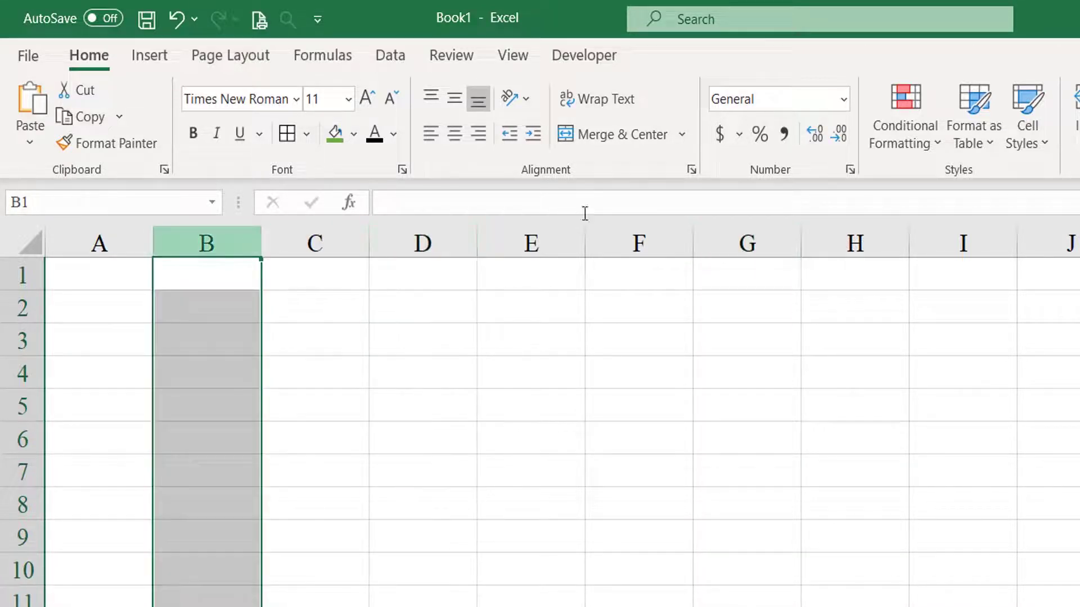
{"action": "left_click", "coordinate": [1048, 242]}
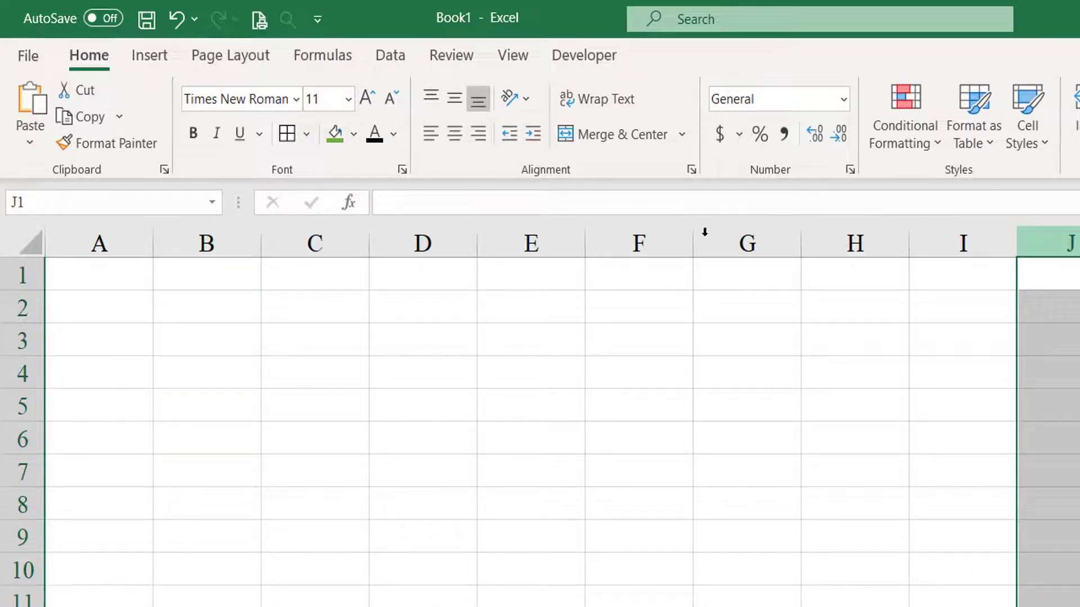
Select the adjacent columns F through H together
{"action": "left_click", "coordinate": [631, 231]}
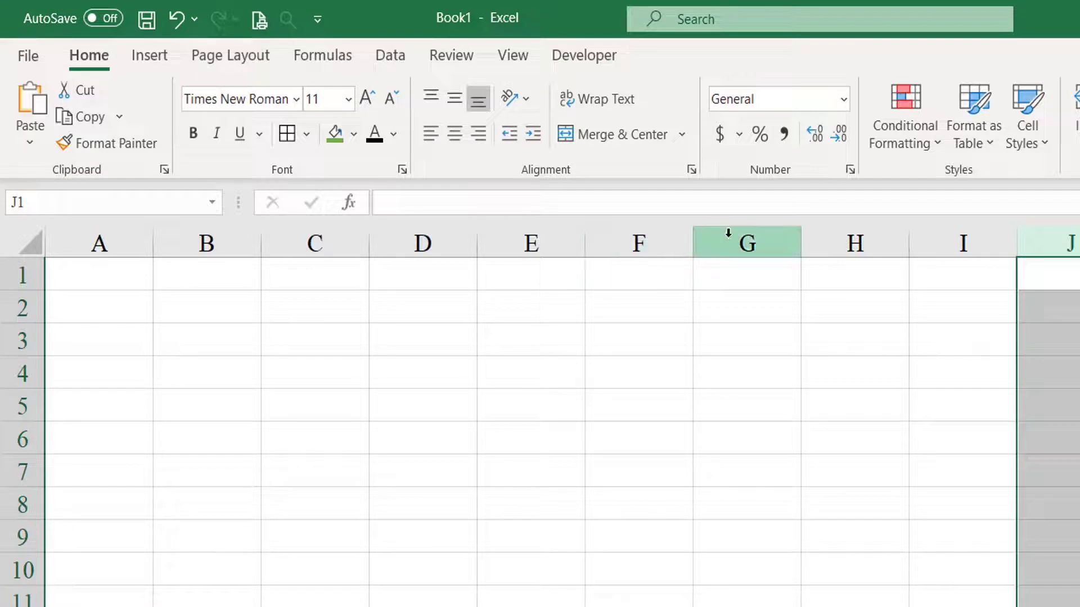
{"action": "left_click", "coordinate": [623, 233]}
{"action": "left_click_drag", "start_coordinate": [623, 234], "coordinate": [860, 226]}
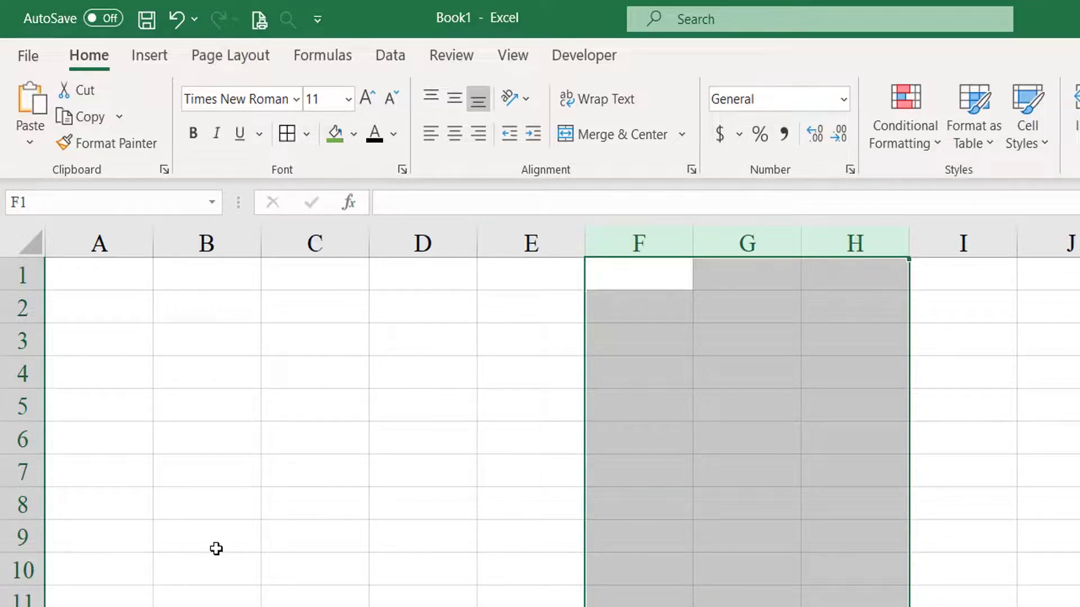
Select the entire rows 6, 15 and 3 one at a time, and extend the last selection through row 10
{"action": "left_click", "coordinate": [194, 440]}
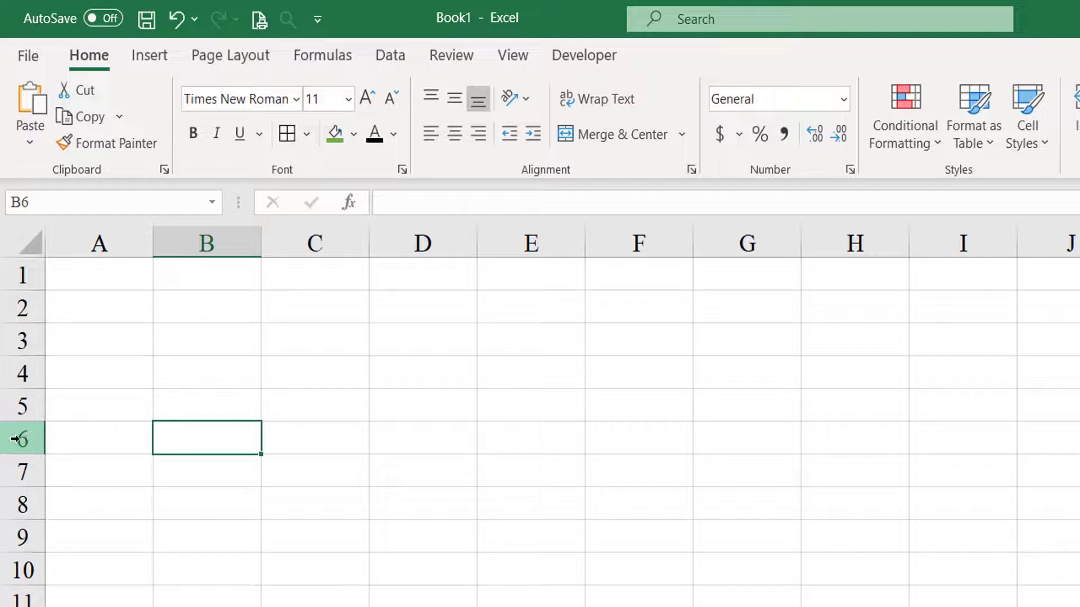
{"action": "left_click", "coordinate": [20, 438]}
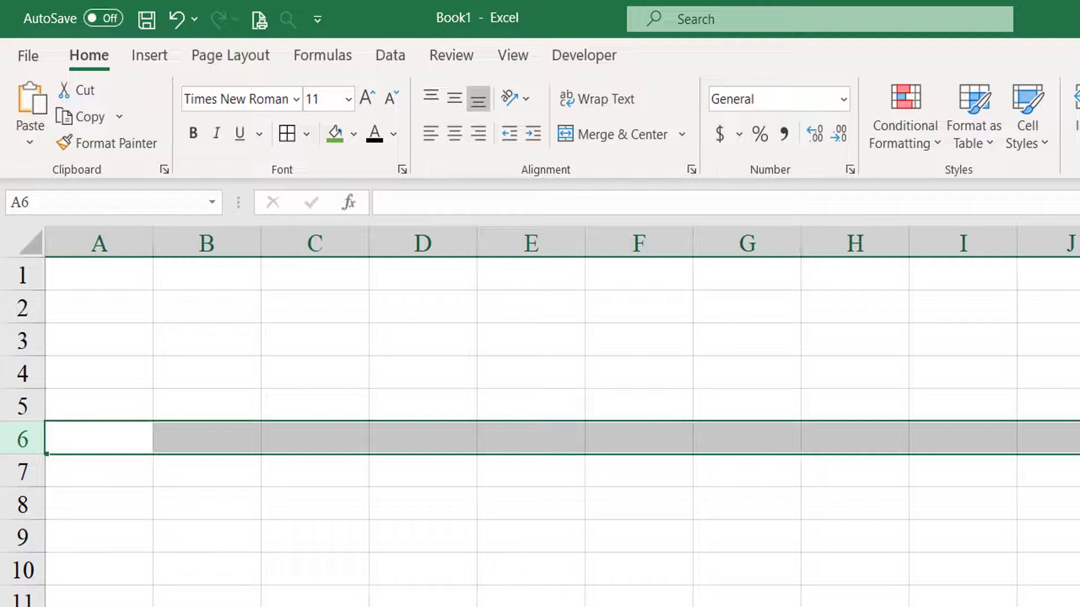
{"action": "left_click", "coordinate": [22, 606]}
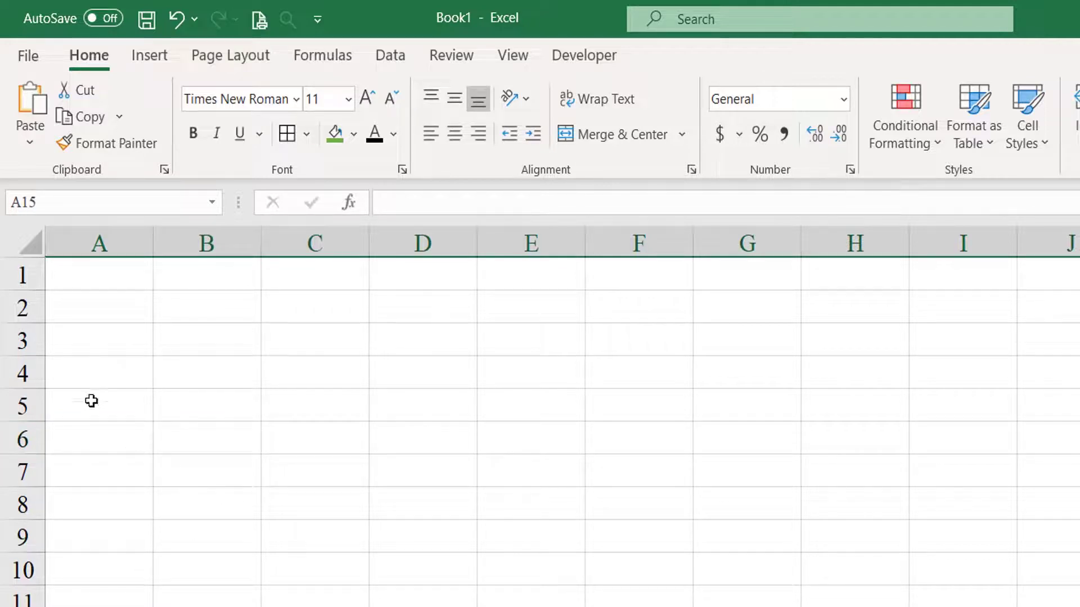
{"action": "left_click", "coordinate": [25, 344]}
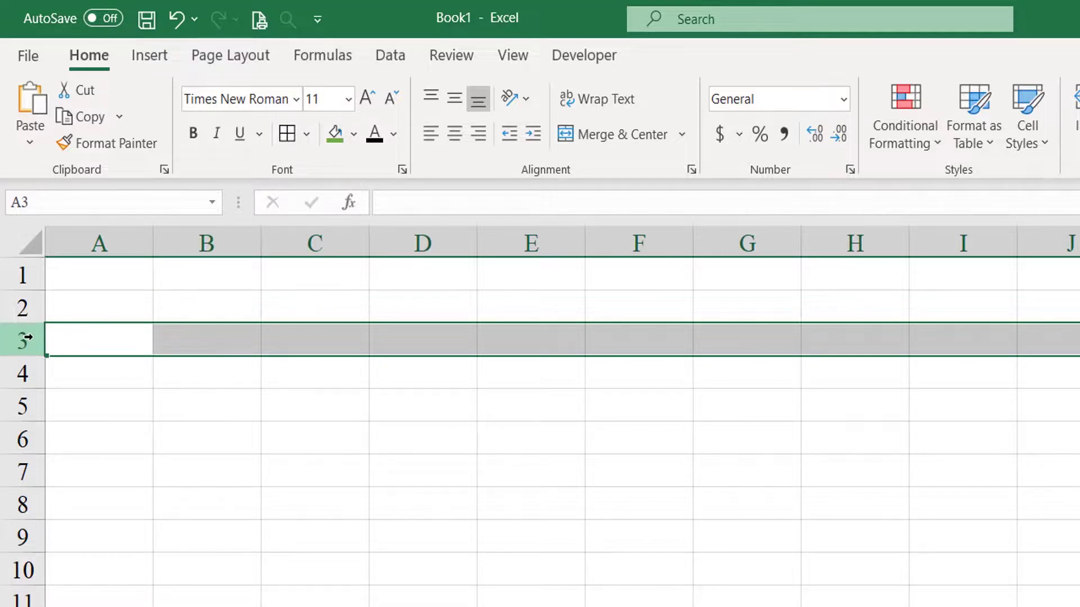
{"action": "left_click_drag", "start_coordinate": [27, 338], "coordinate": [31, 572]}
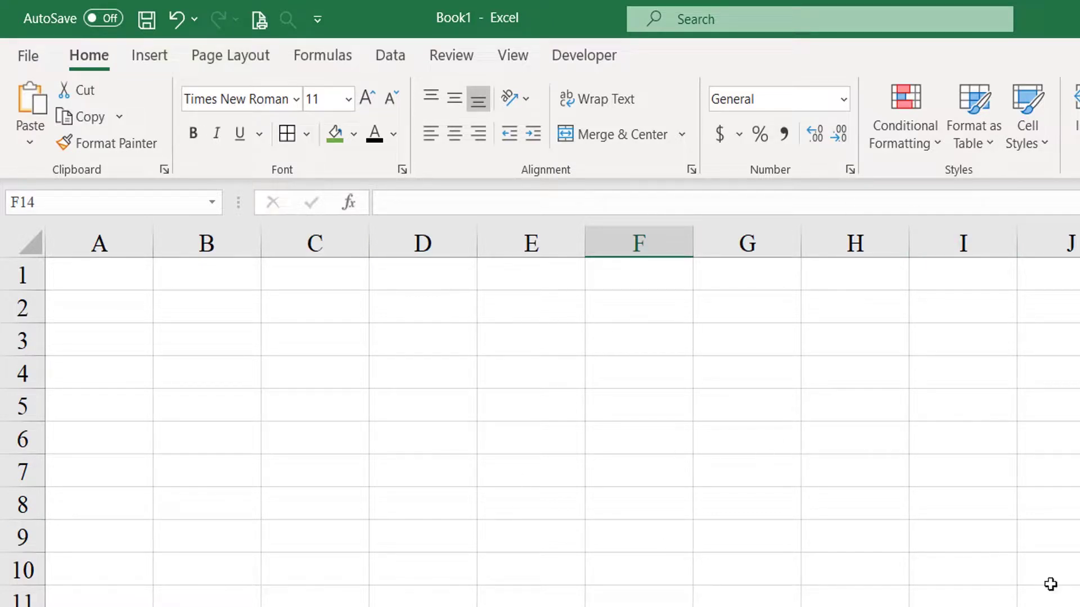
Select the non-adjacent columns D, G and I together
{"action": "left_click", "coordinate": [435, 237]}
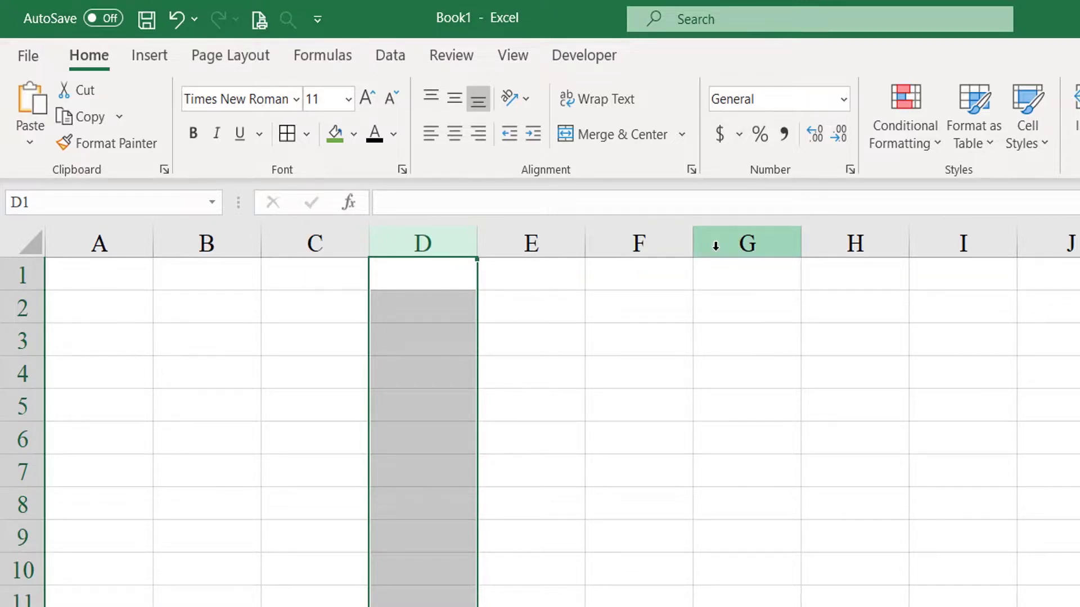
{"action": "key", "text": "ctrl"}
{"action": "left_click", "coordinate": [747, 242], "text": "ctrl"}
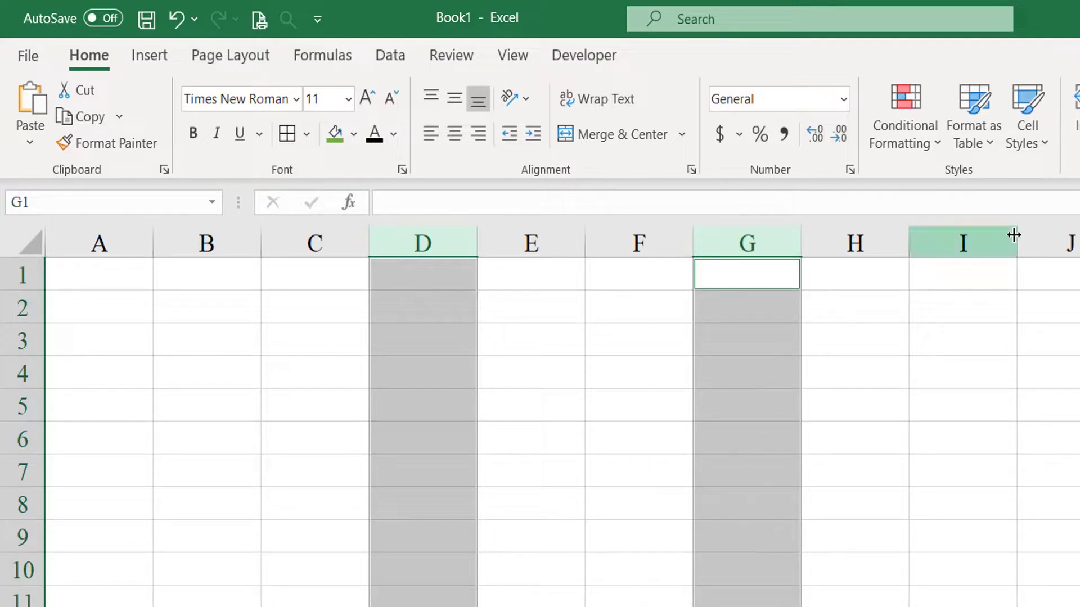
{"action": "left_click", "coordinate": [956, 232], "text": "ctrl"}
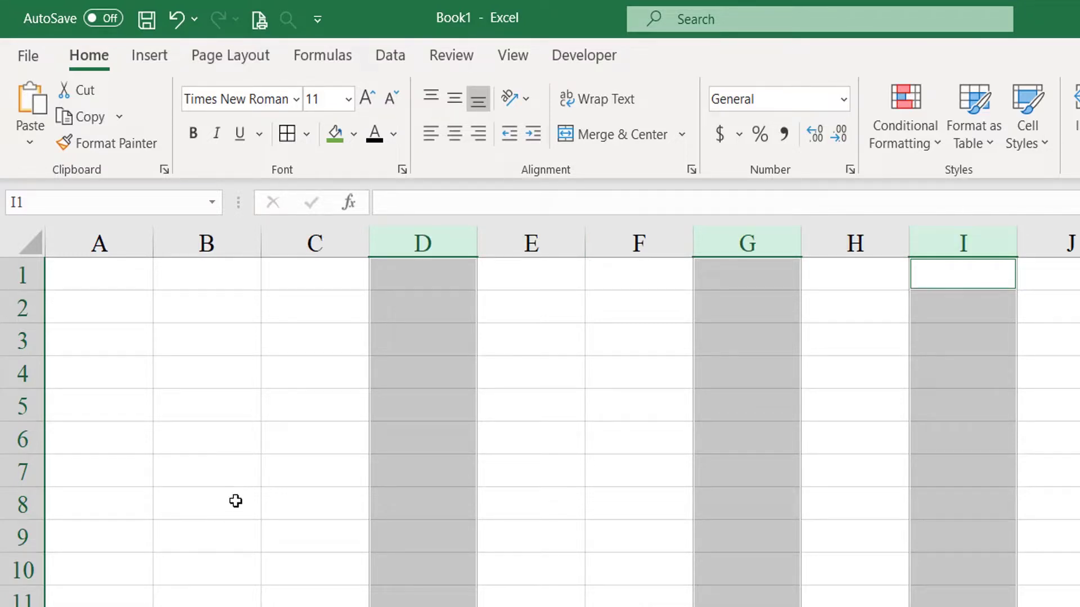
Clear the column selection and select the non-adjacent rows 5, 7 and 10 together with rows 1 and 2
{"action": "left_click", "coordinate": [99, 448]}
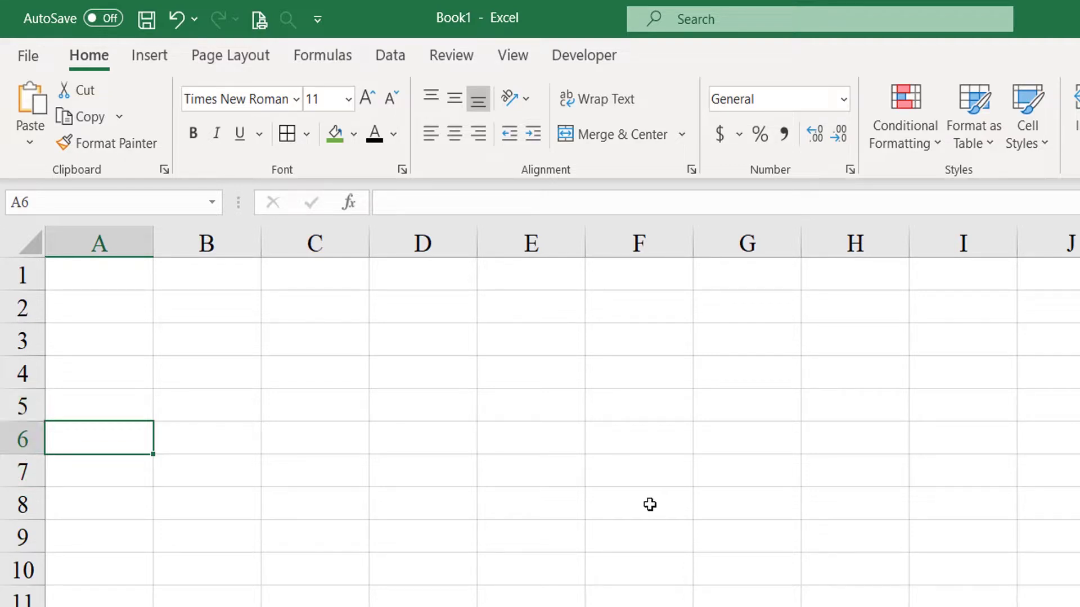
{"action": "left_click", "coordinate": [35, 410]}
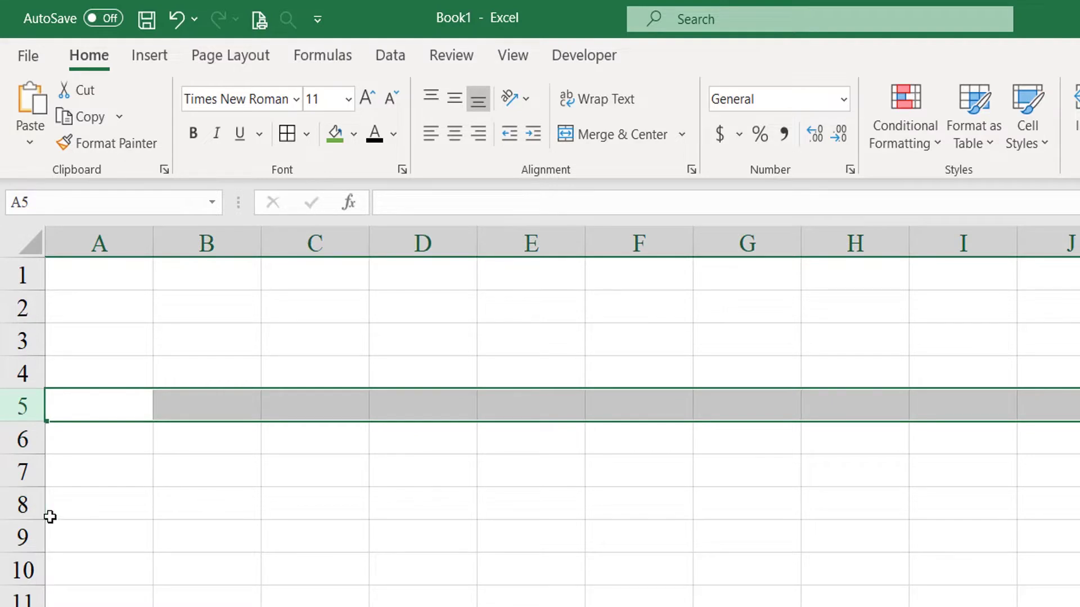
{"action": "left_click", "coordinate": [19, 473], "text": "ctrl"}
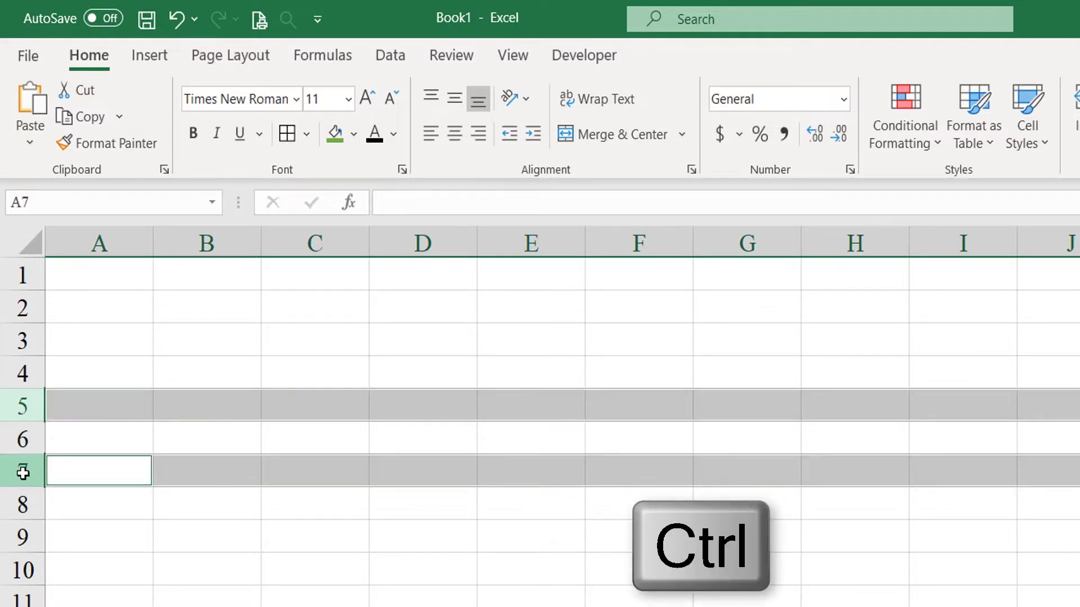
{"action": "left_click", "coordinate": [12, 567], "text": "ctrl"}
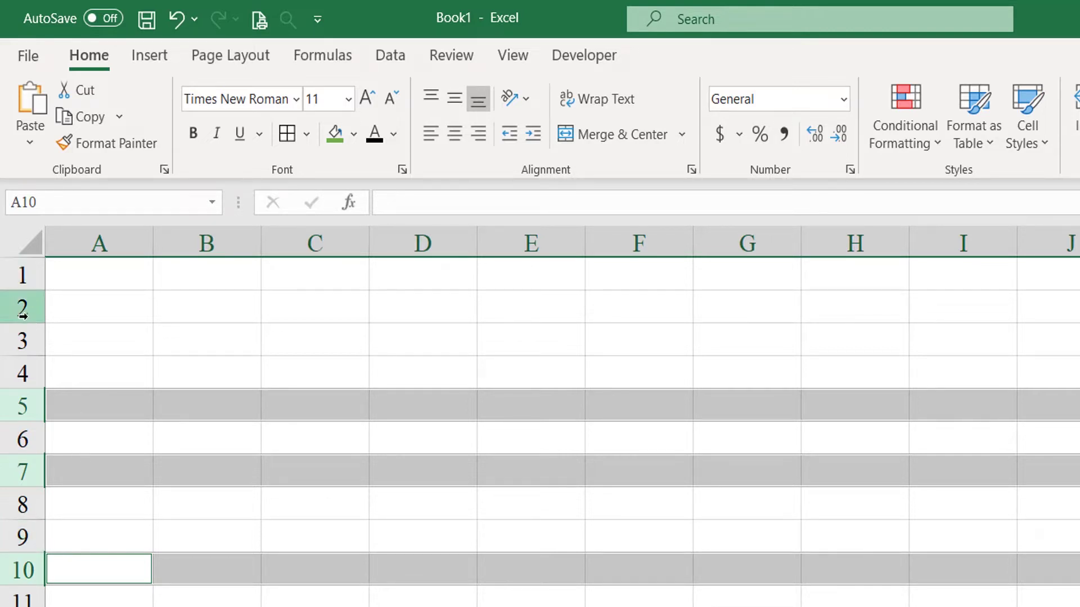
{"action": "left_click", "coordinate": [25, 276], "text": "ctrl"}
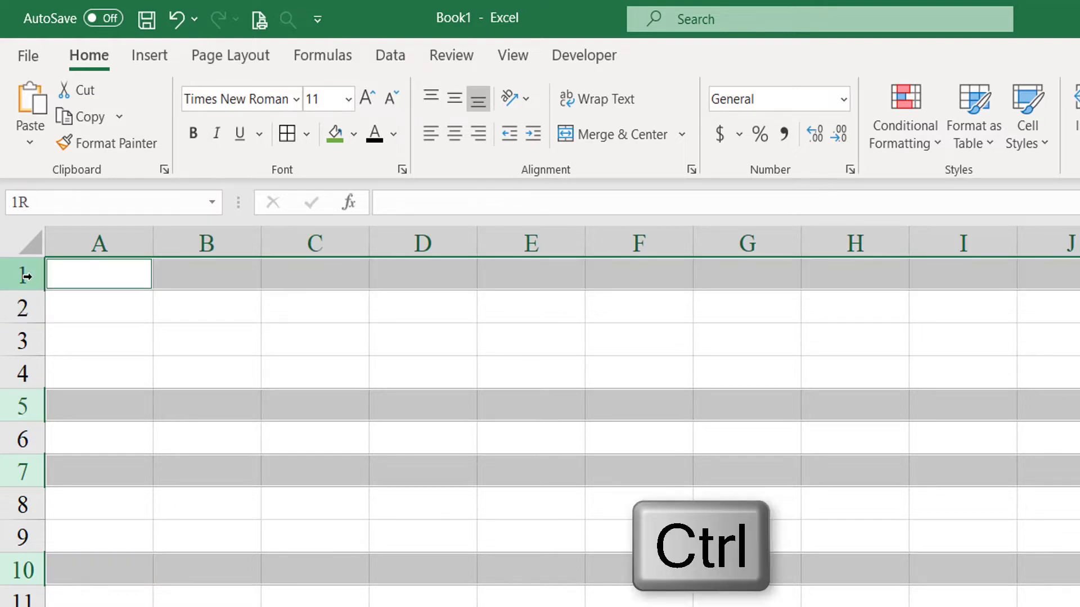
{"action": "left_click_drag", "start_coordinate": [26, 276], "coordinate": [27, 304]}
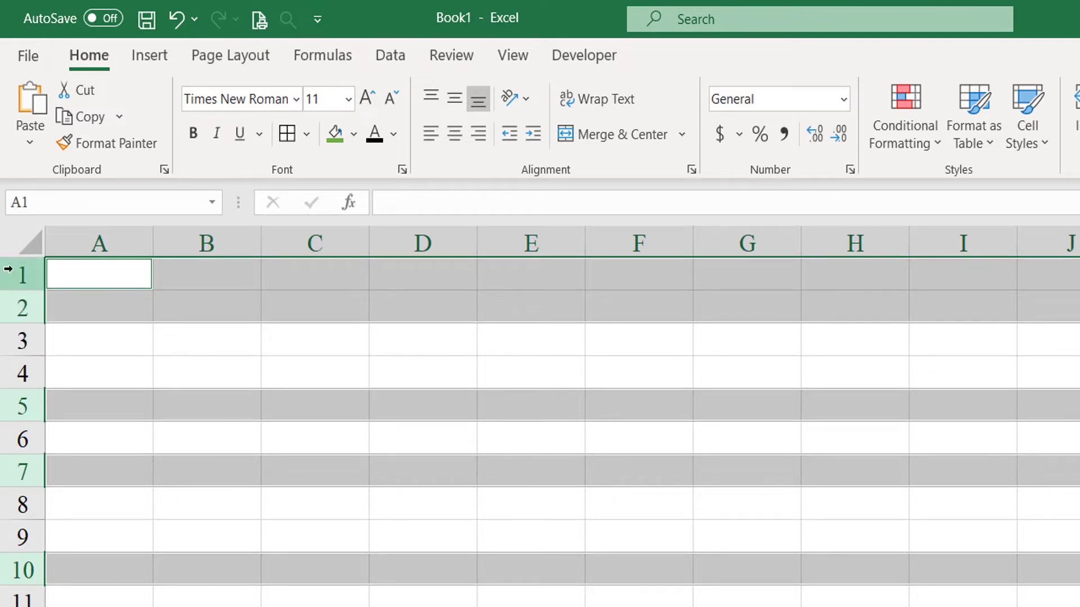